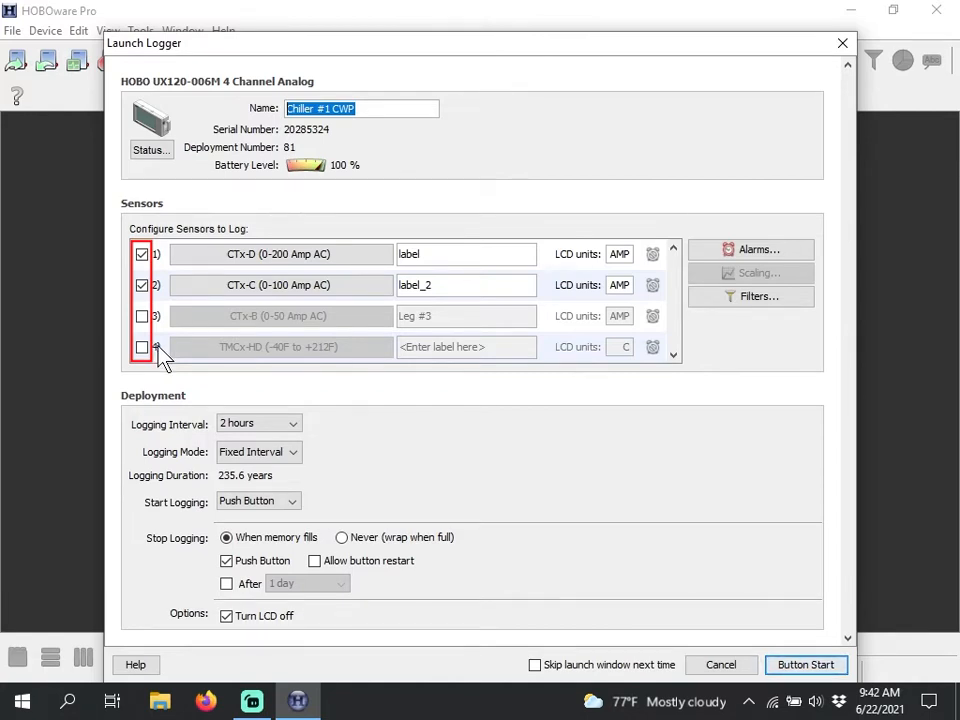
Set sensor channels 1 and 2 to the CABLE-ADAP5 (0-5 Volts DC) adapter cable, with both channels enabled
{"action": "left_click", "coordinate": [142, 286]}
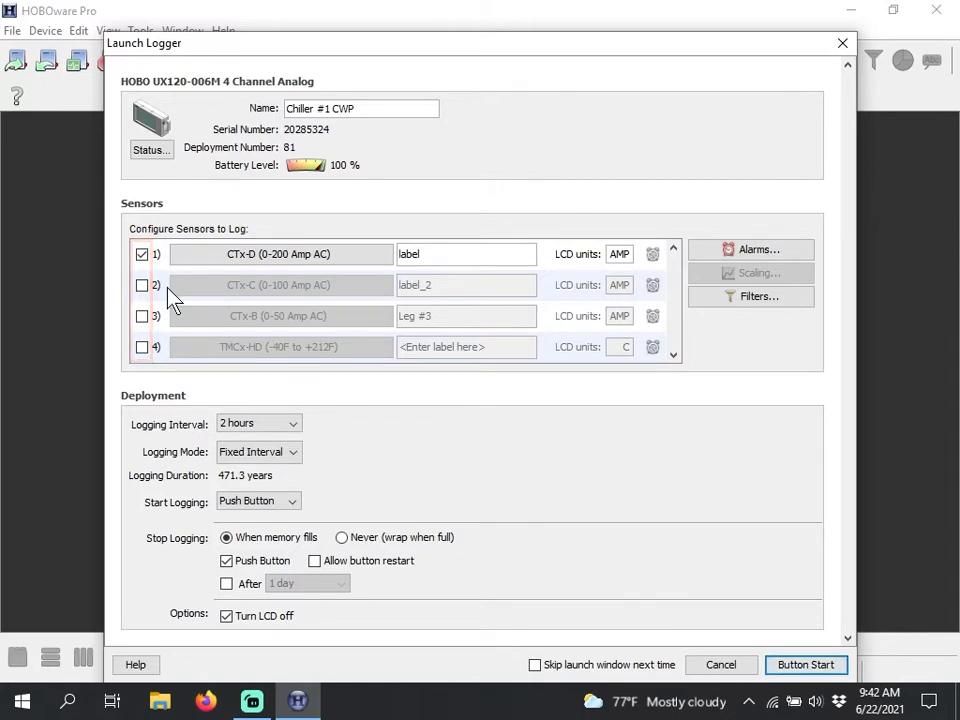
{"action": "left_click", "coordinate": [143, 286]}
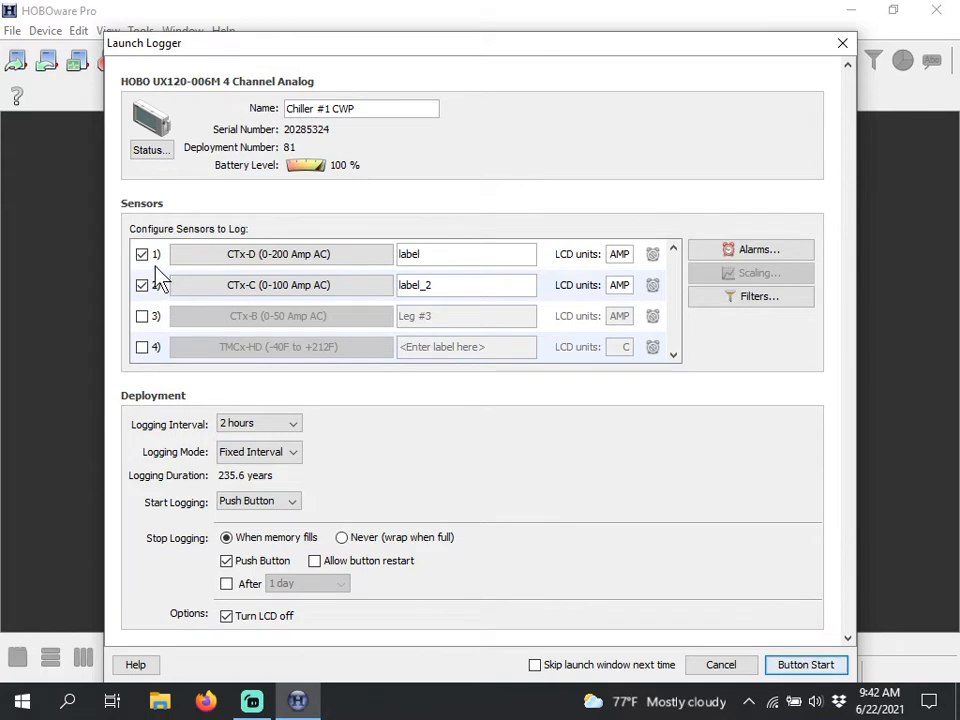
{"action": "left_click", "coordinate": [380, 262]}
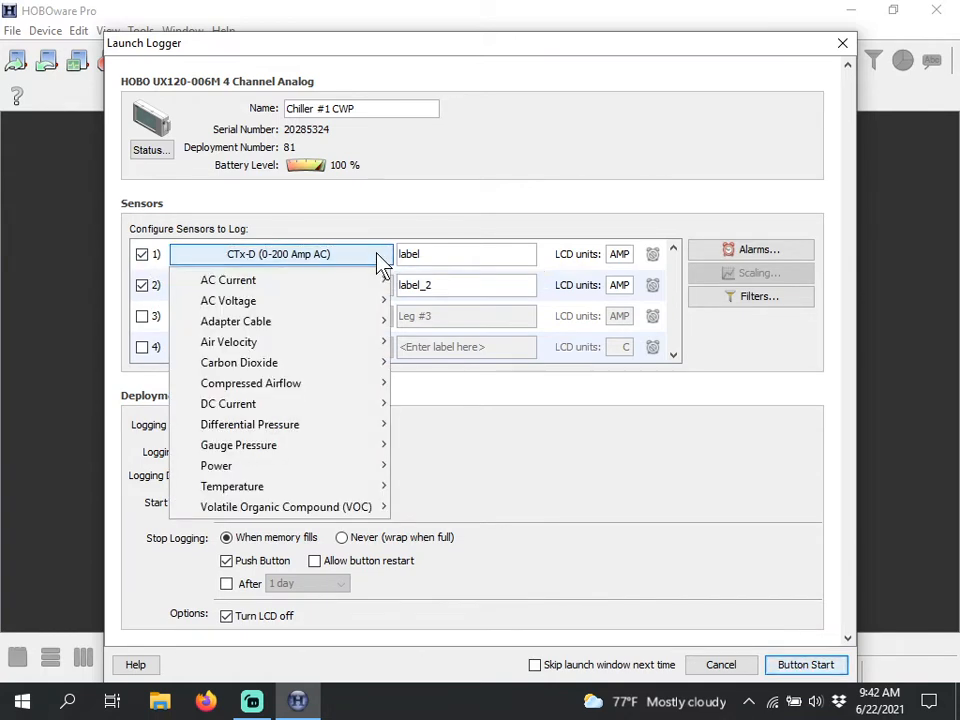
{"action": "mouse_move", "coordinate": [372, 324]}
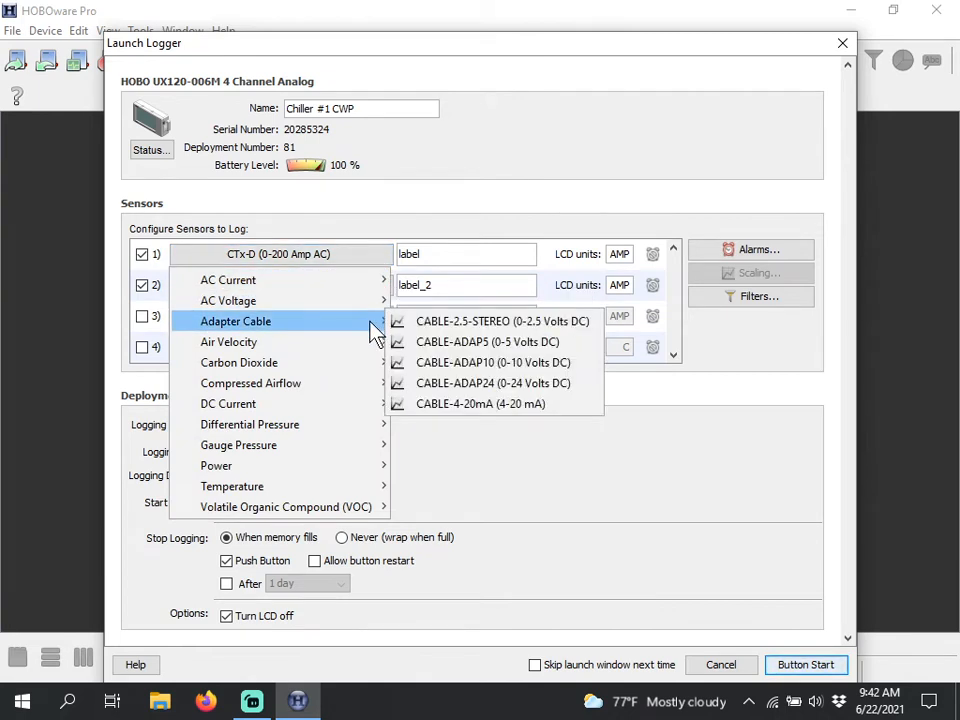
{"action": "left_click", "coordinate": [466, 347]}
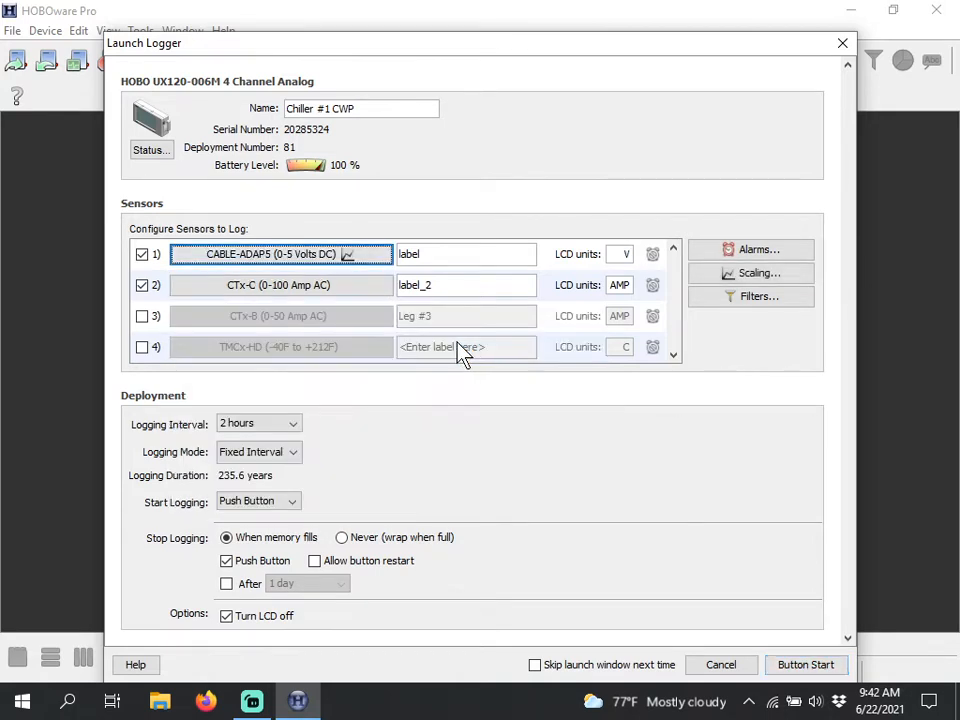
{"action": "left_click", "coordinate": [312, 298]}
{"action": "mouse_move", "coordinate": [318, 359]}
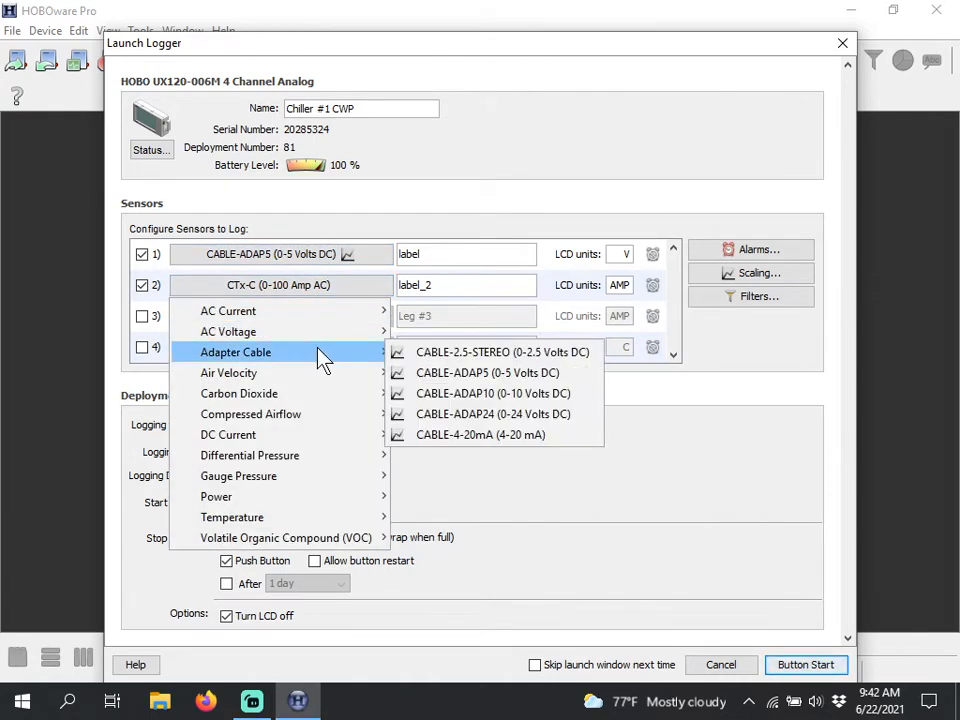
{"action": "left_click", "coordinate": [452, 376]}
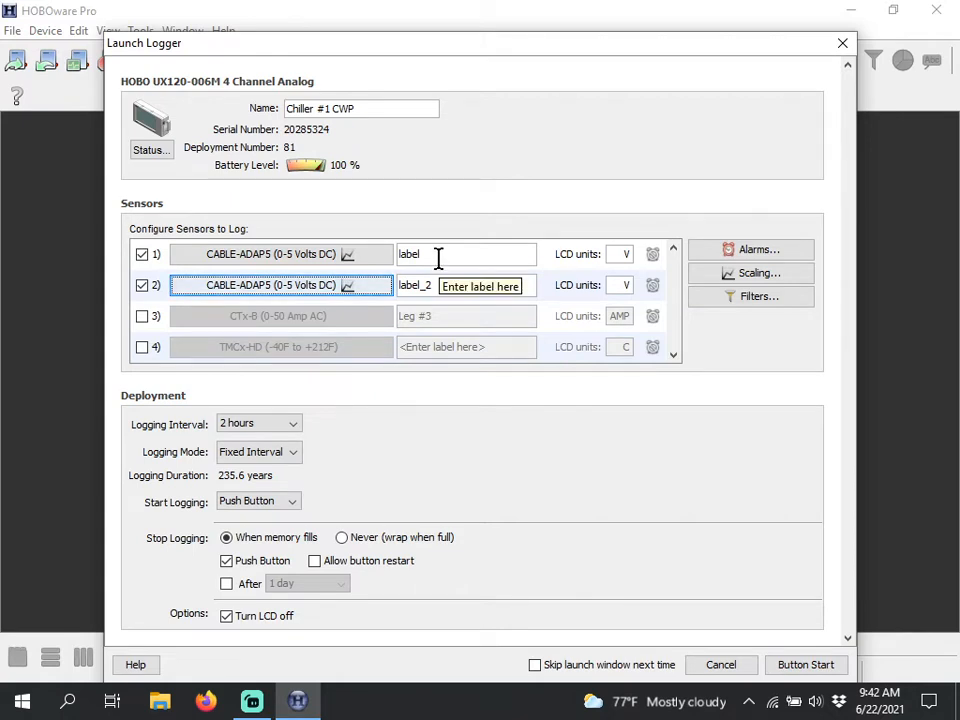
Label sensor channel 1 "Supply Pressure" and channel 2 "Return Pressure"
{"action": "left_click_drag", "start_coordinate": [436, 254], "coordinate": [403, 253]}
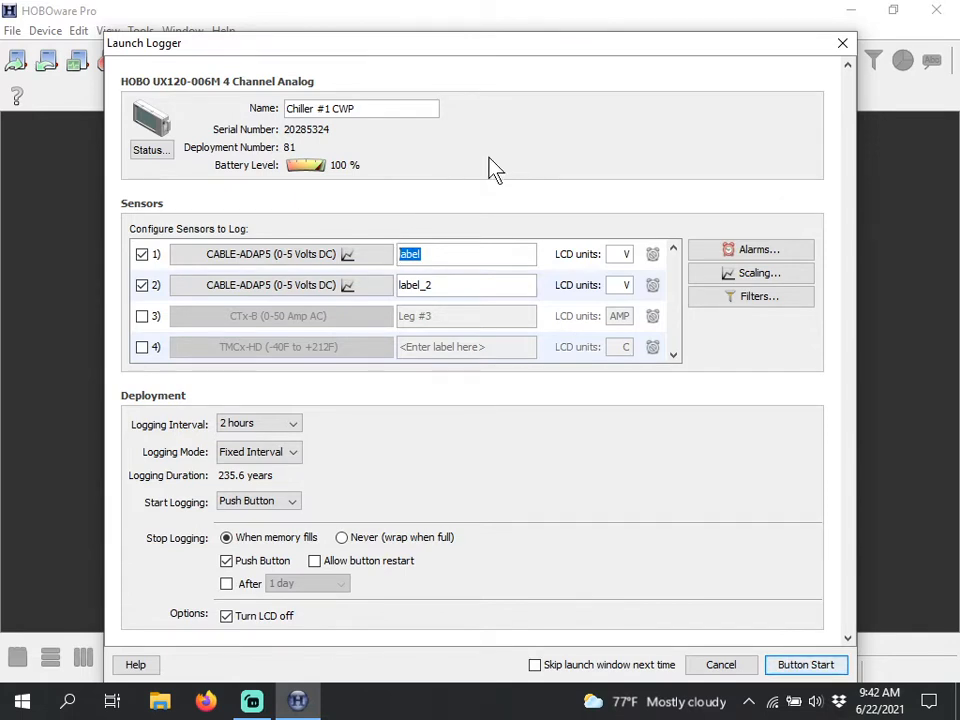
{"action": "type", "text": "Supply Pressure"}
{"action": "left_click_drag", "start_coordinate": [434, 285], "coordinate": [395, 288]}
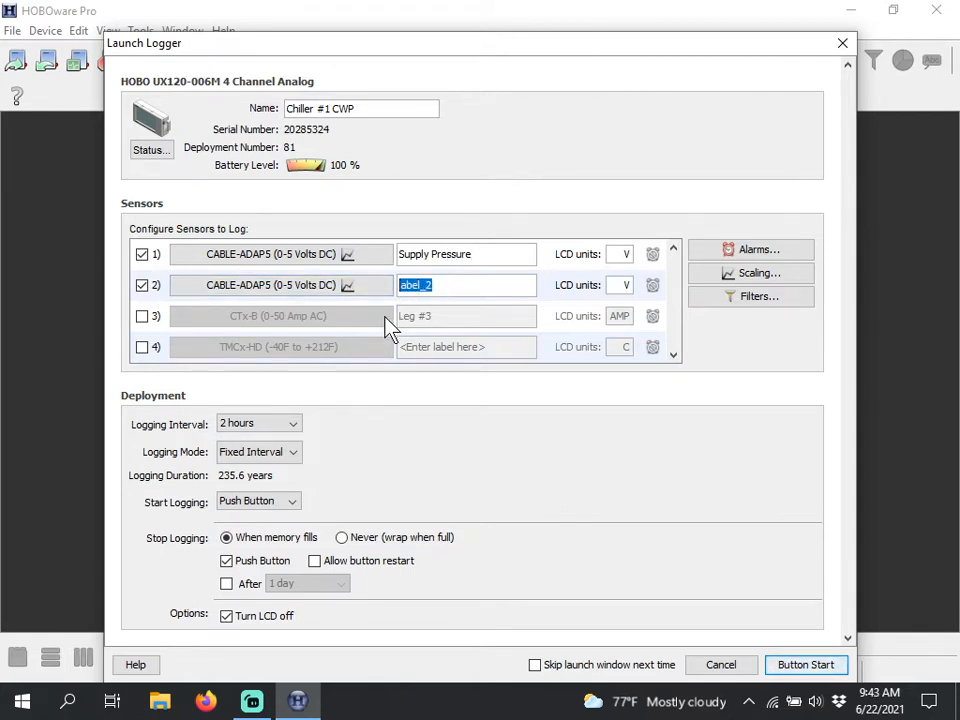
{"action": "type", "text": "Return Pressure"}
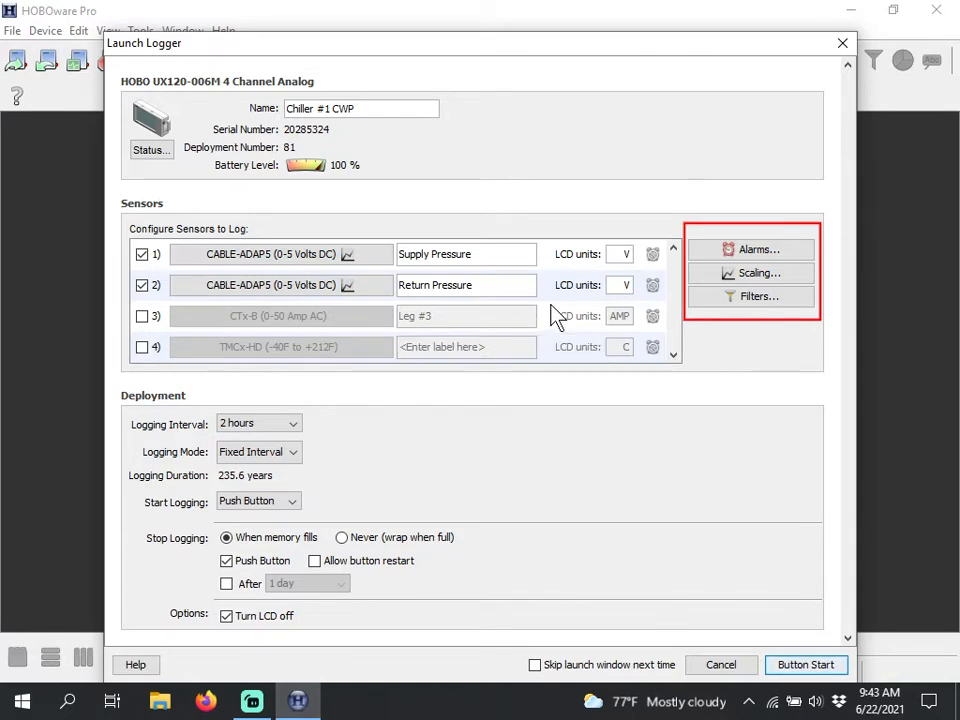
Create a linear scaling series for Supply Pressure named "Scaled Series, CWS", mapping 0-5 V to 0-500 PSIG
{"action": "left_click", "coordinate": [785, 285]}
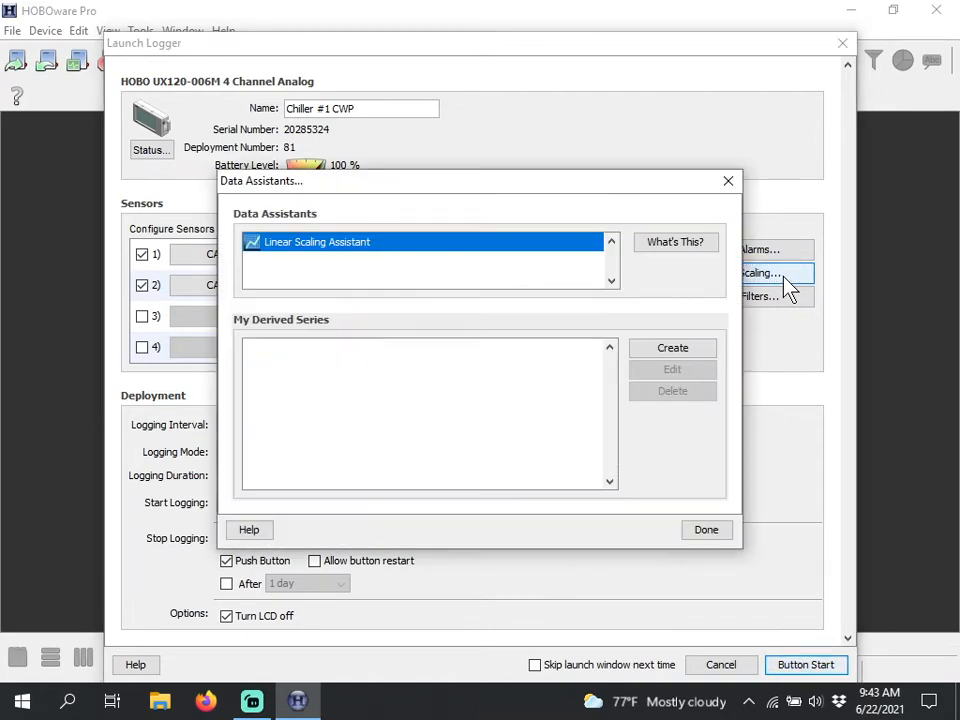
{"action": "left_click", "coordinate": [705, 352]}
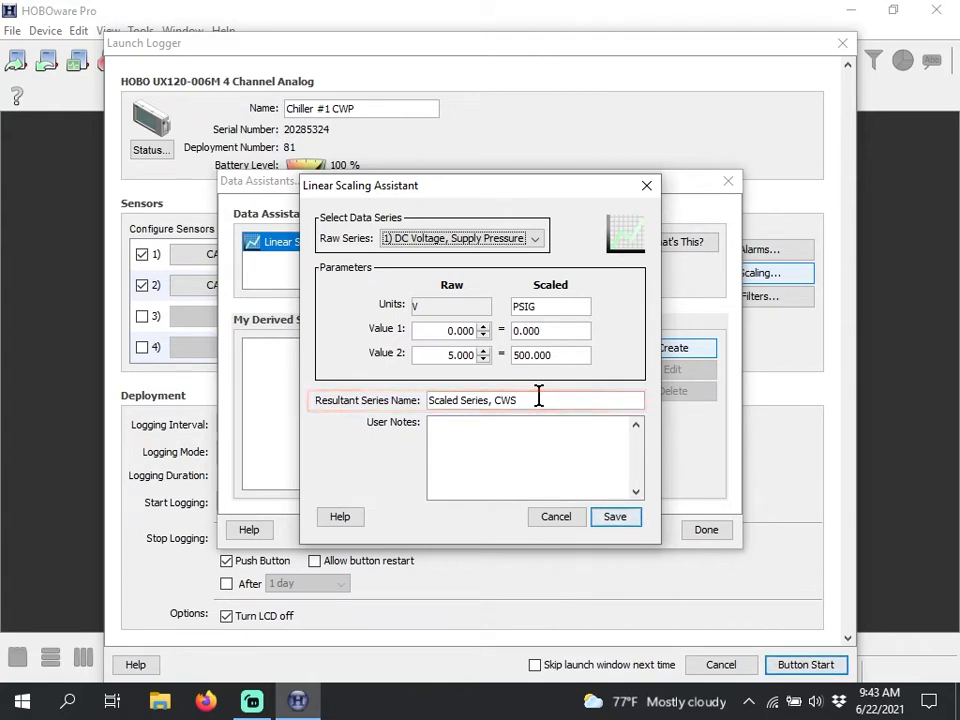
{"action": "left_click", "coordinate": [615, 518]}
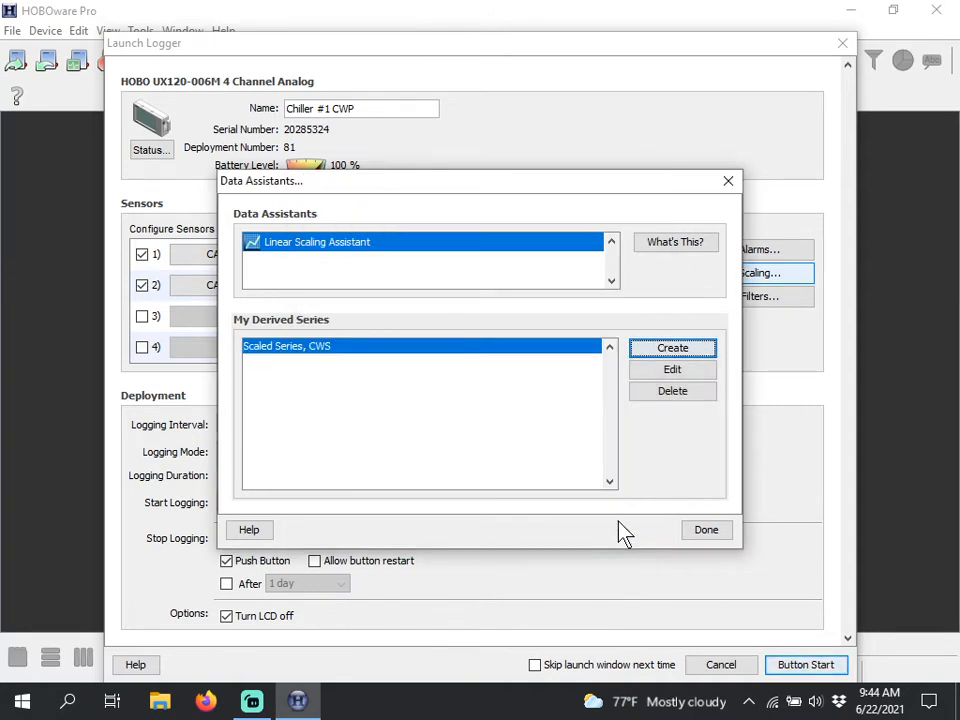
Start a second linear scaling series for Return Pressure, using PSIG units and scaling 5 V to 500
{"action": "left_click", "coordinate": [691, 350]}
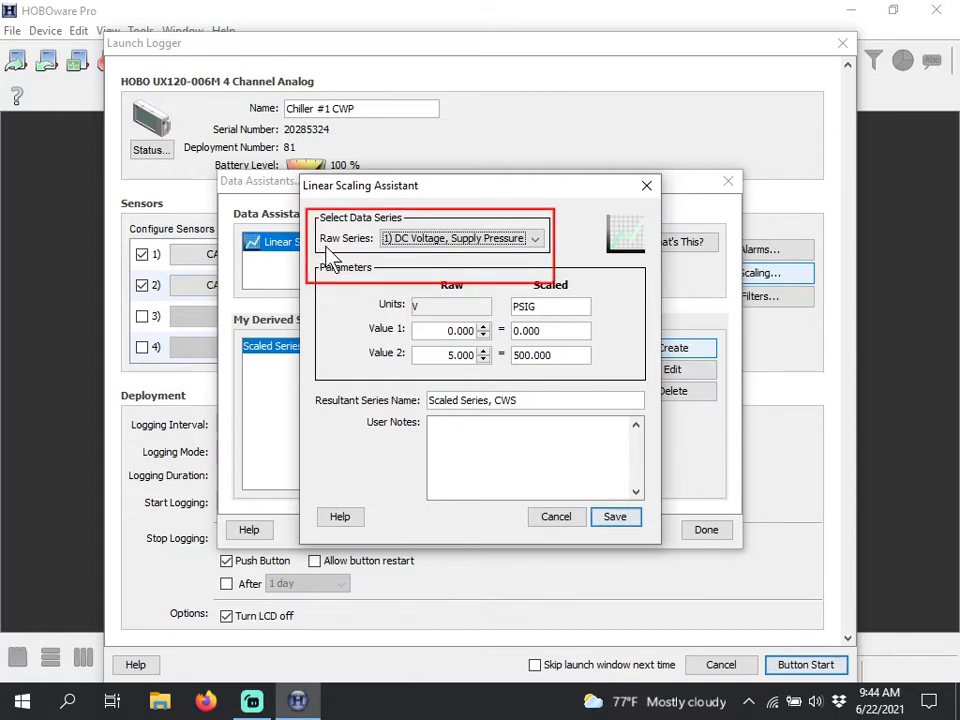
{"action": "left_click", "coordinate": [538, 242]}
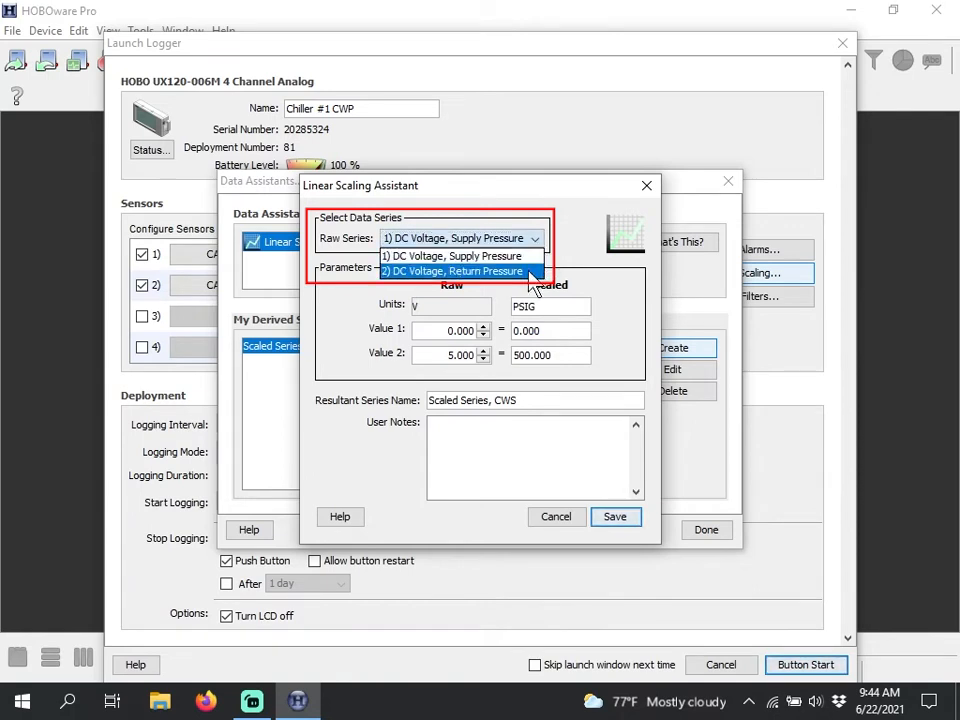
{"action": "left_click", "coordinate": [529, 271]}
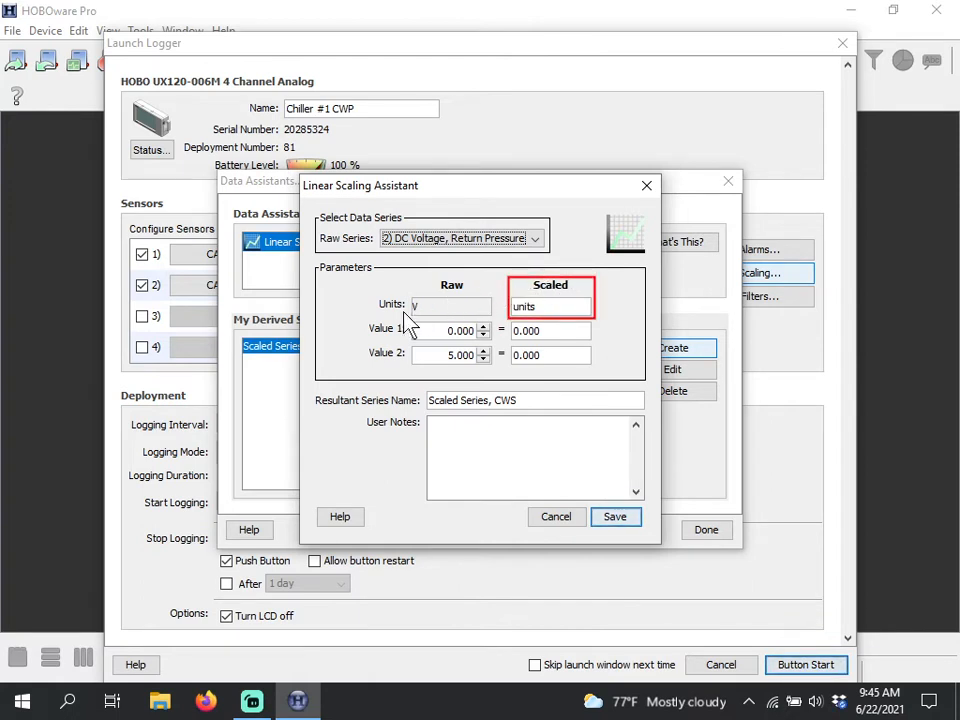
{"action": "left_click", "coordinate": [545, 306]}
{"action": "left_click_drag", "start_coordinate": [545, 306], "coordinate": [508, 305]}
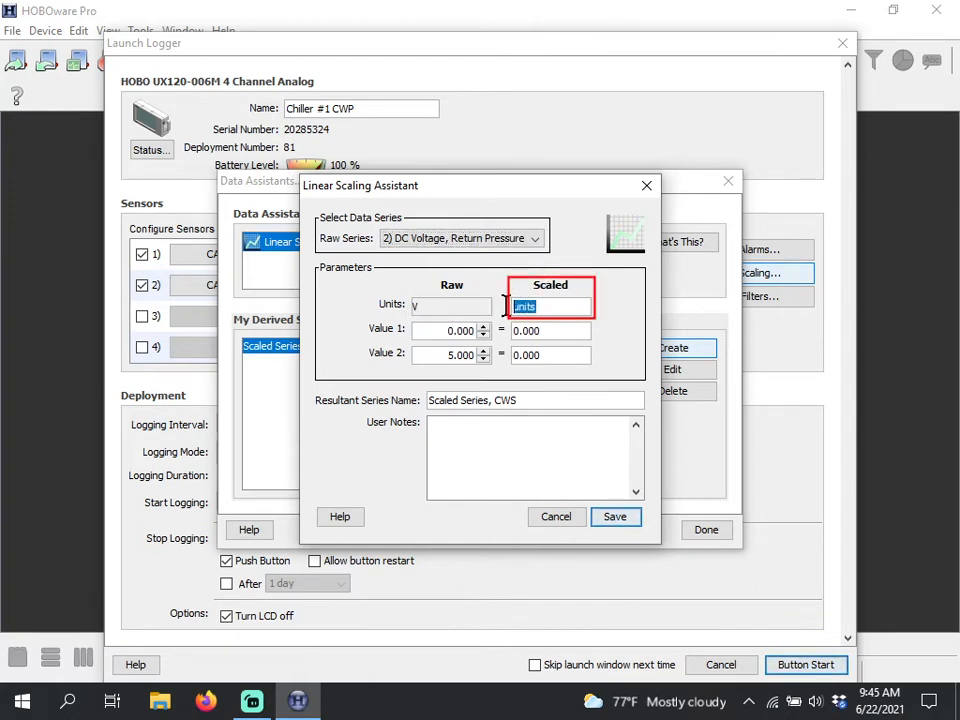
{"action": "type", "text": "PSIG"}
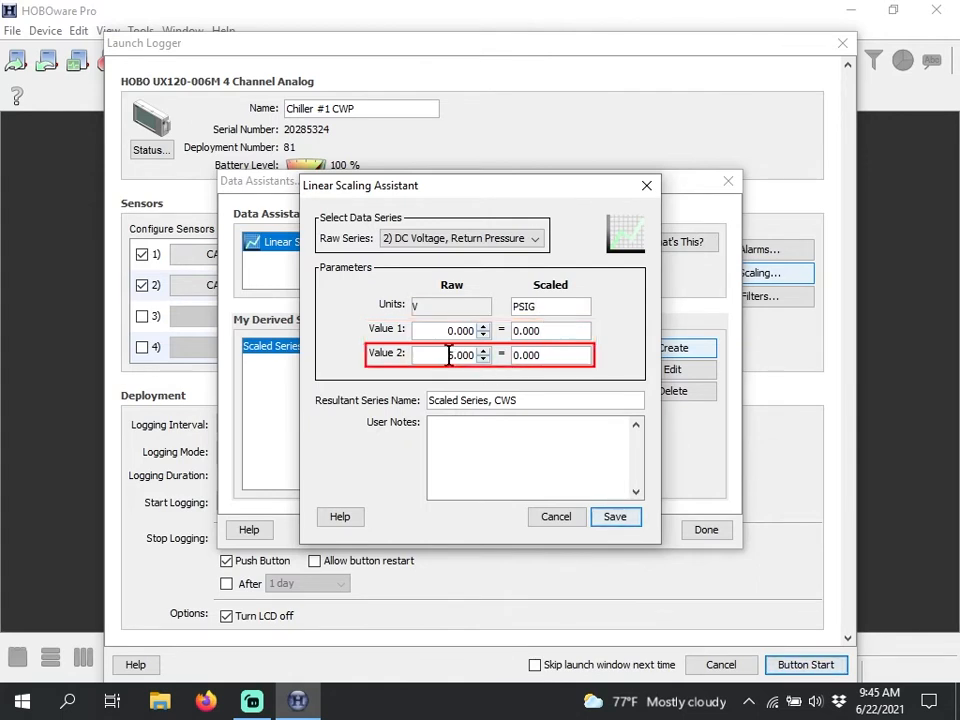
{"action": "double_click", "coordinate": [523, 355]}
{"action": "type", "text": "500"}
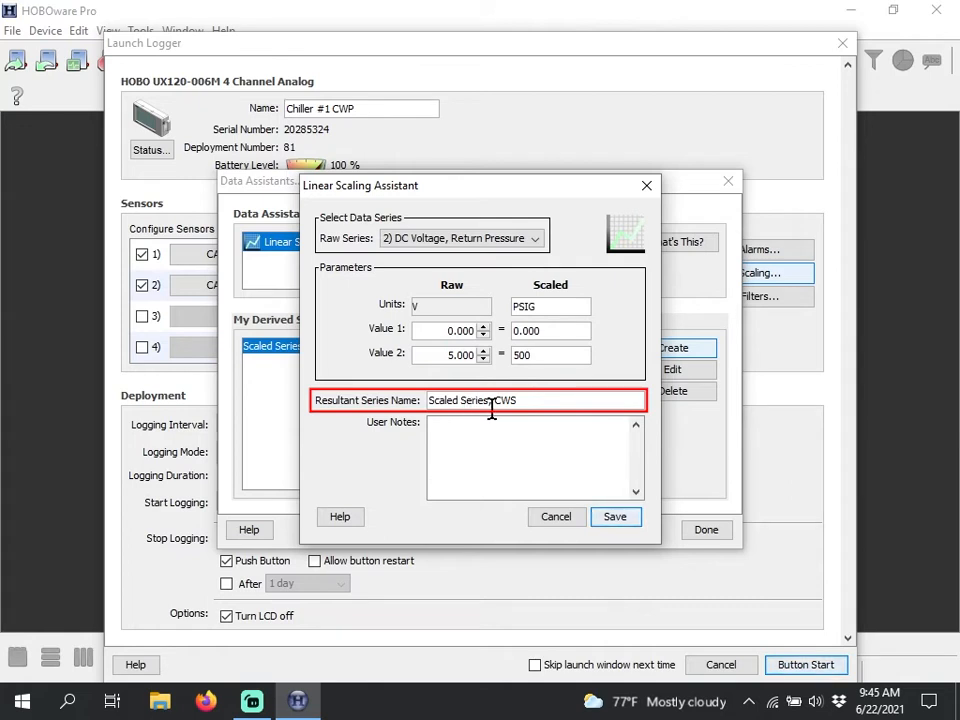
Name the return pressure series "Scaled Series, CWR", save it and finish the scaling setup
{"action": "left_click", "coordinate": [535, 401]}
{"action": "key", "text": "BackSpace"}
{"action": "type", "text": "R"}
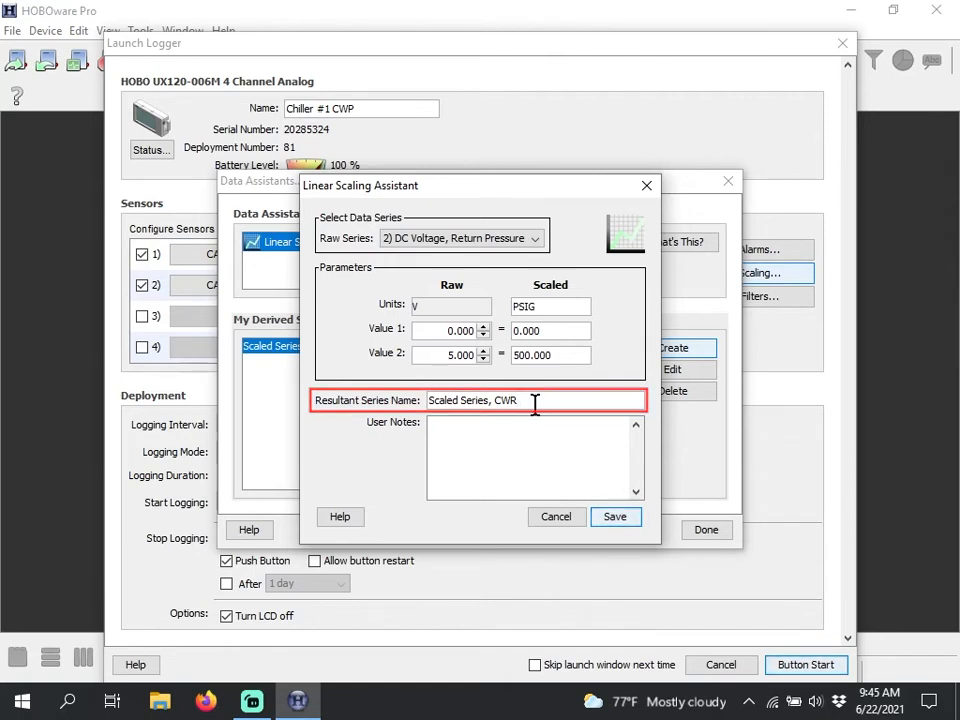
{"action": "left_click", "coordinate": [620, 518]}
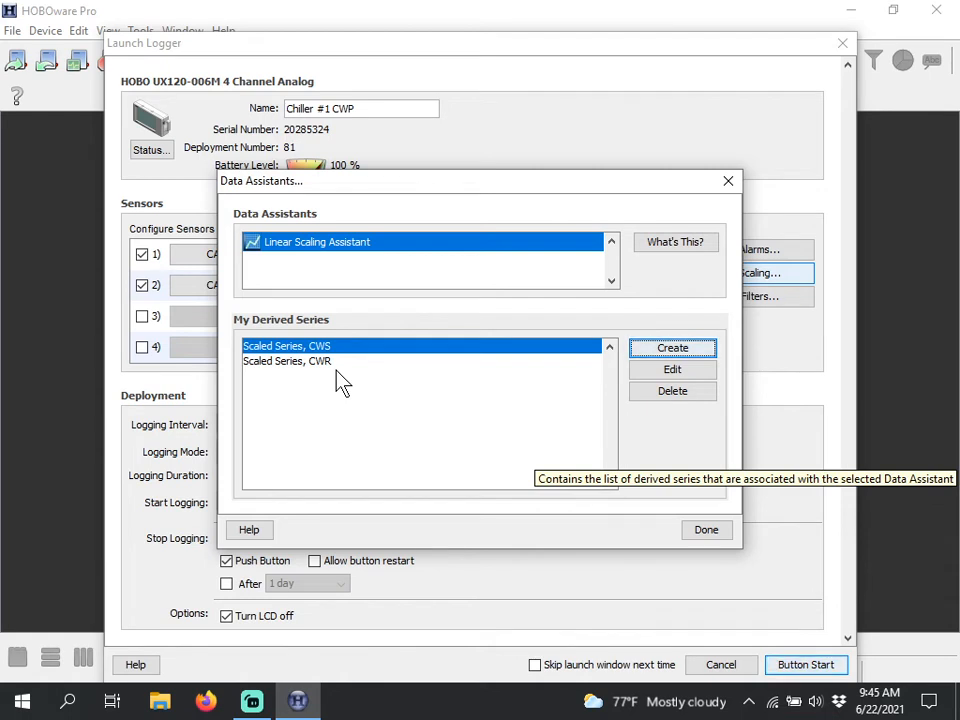
{"action": "left_click", "coordinate": [707, 529]}
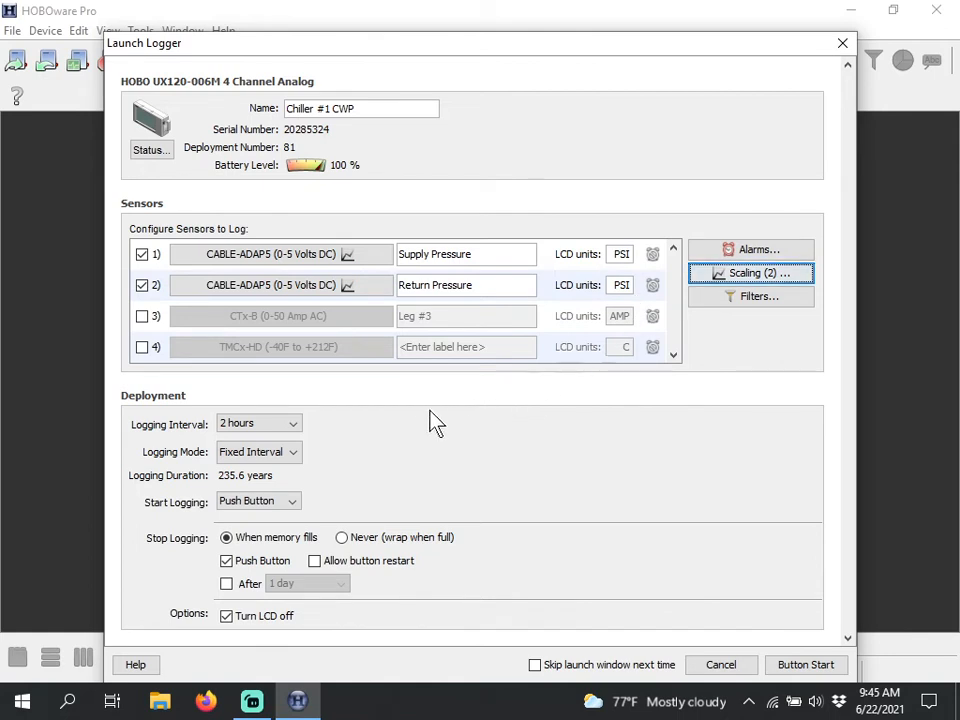
Set the logging interval to 1 hour and the logging mode to Statistics
{"action": "left_click", "coordinate": [294, 430]}
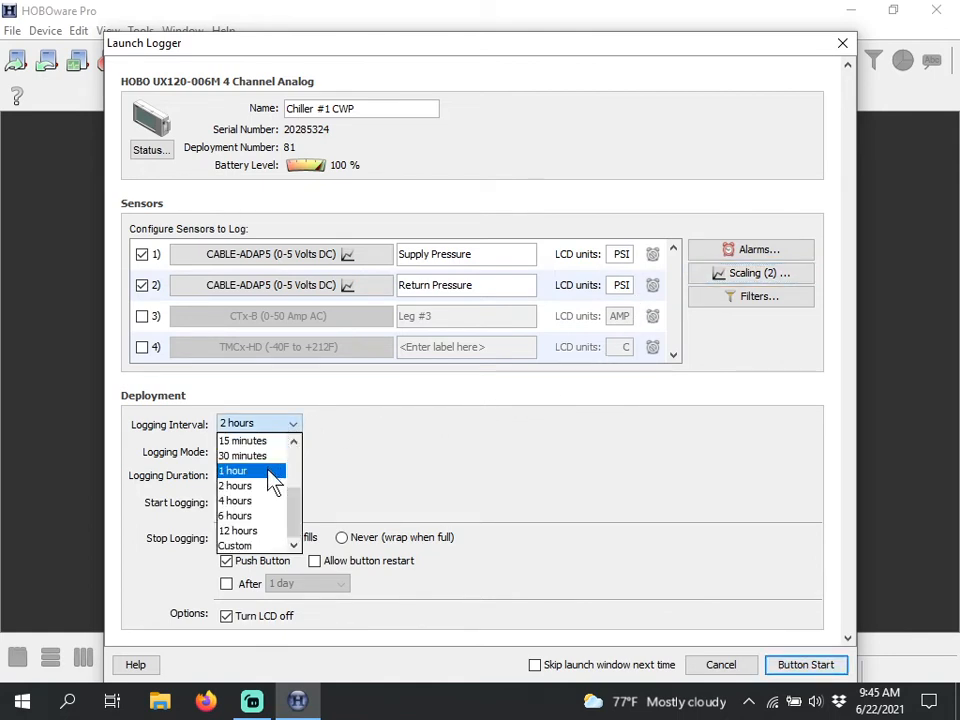
{"action": "left_click", "coordinate": [272, 472]}
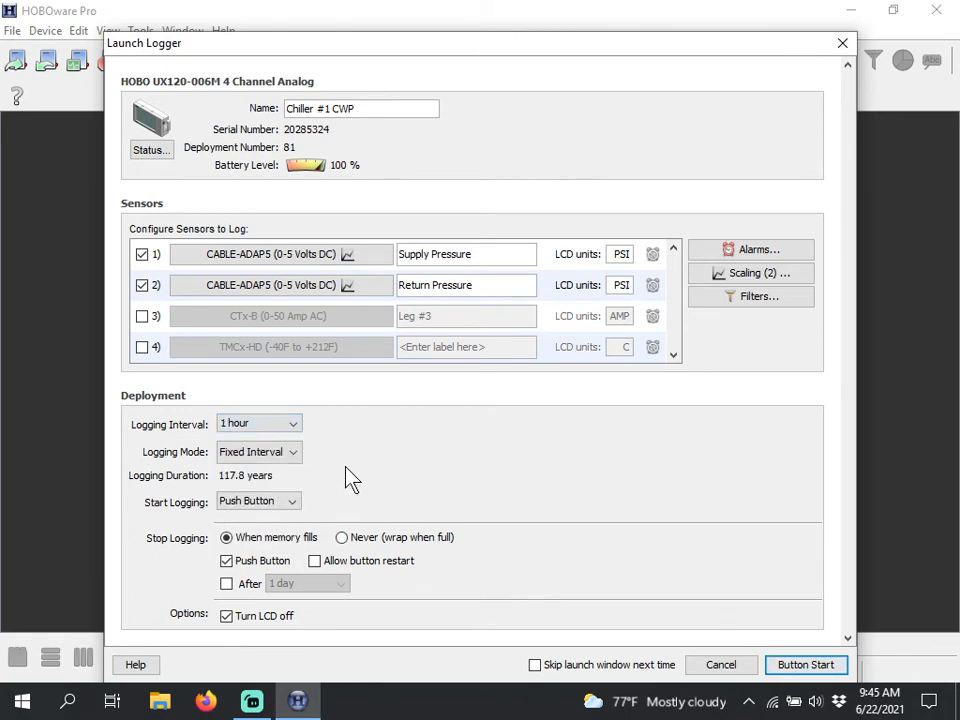
{"action": "left_click", "coordinate": [295, 455]}
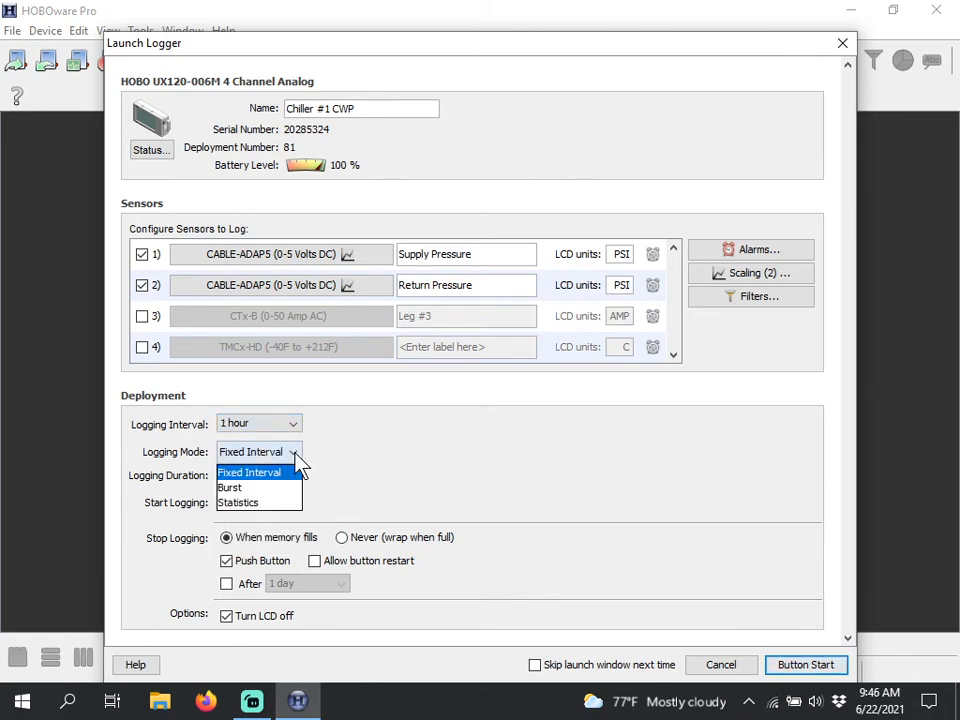
{"action": "left_click", "coordinate": [289, 503]}
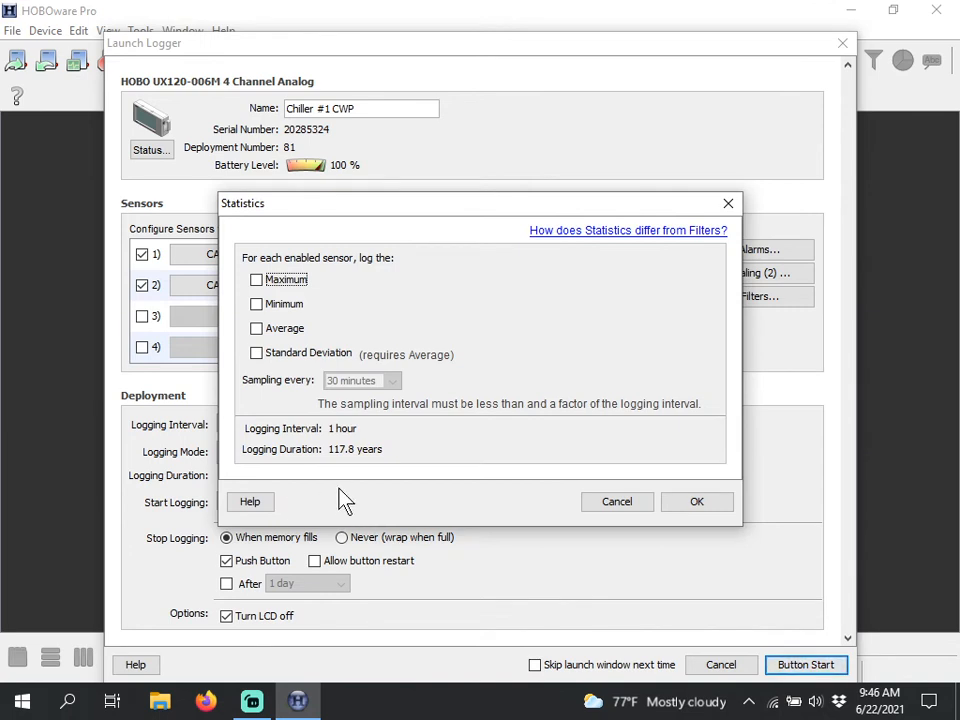
Configure the statistics to log the Average for each enabled sensor, sampling every 1 second
{"action": "left_click", "coordinate": [268, 333]}
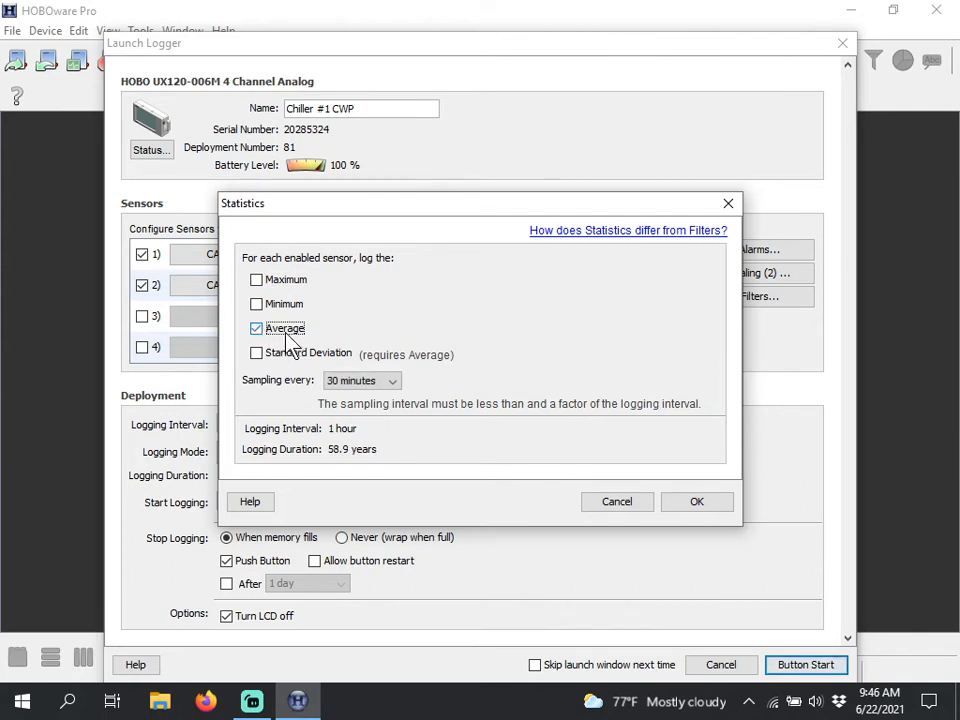
{"action": "left_click", "coordinate": [391, 385]}
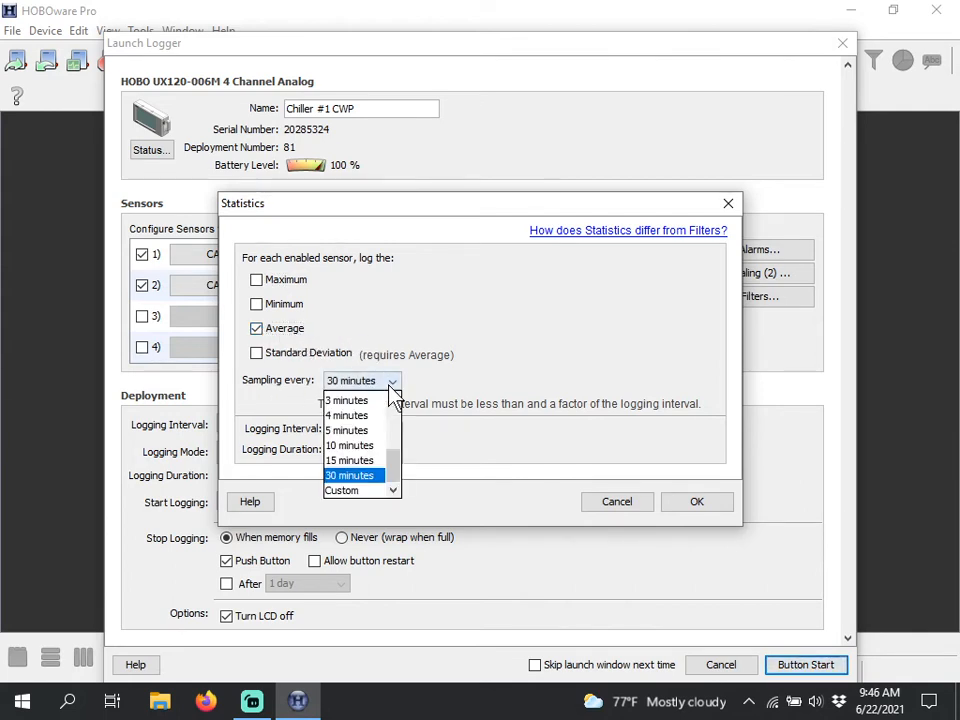
{"action": "left_click_drag", "start_coordinate": [394, 480], "coordinate": [398, 424]}
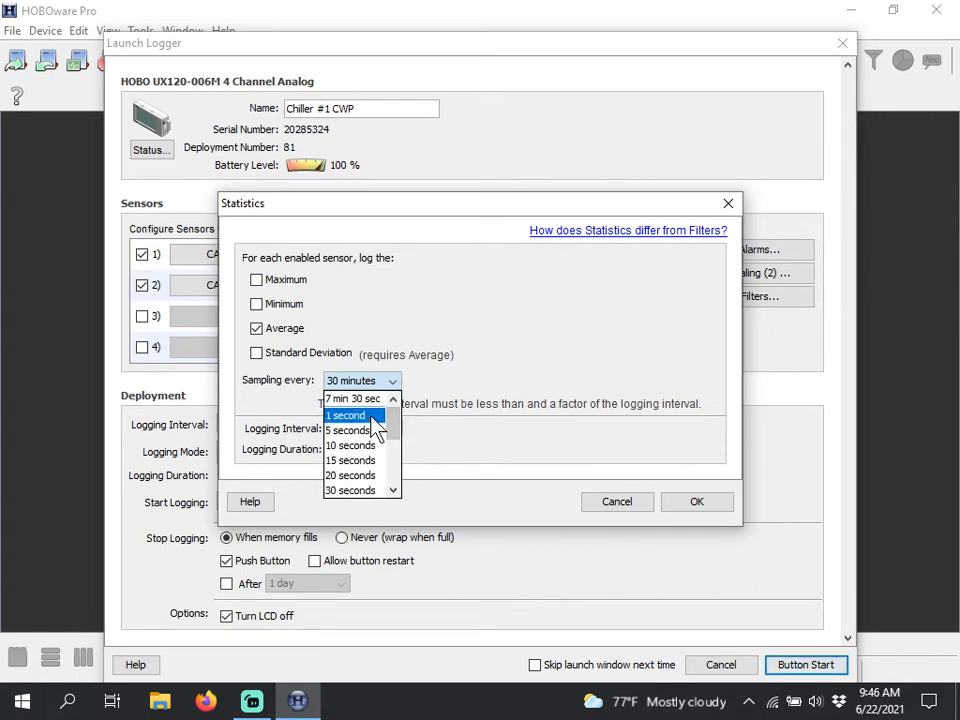
{"action": "left_click", "coordinate": [372, 418]}
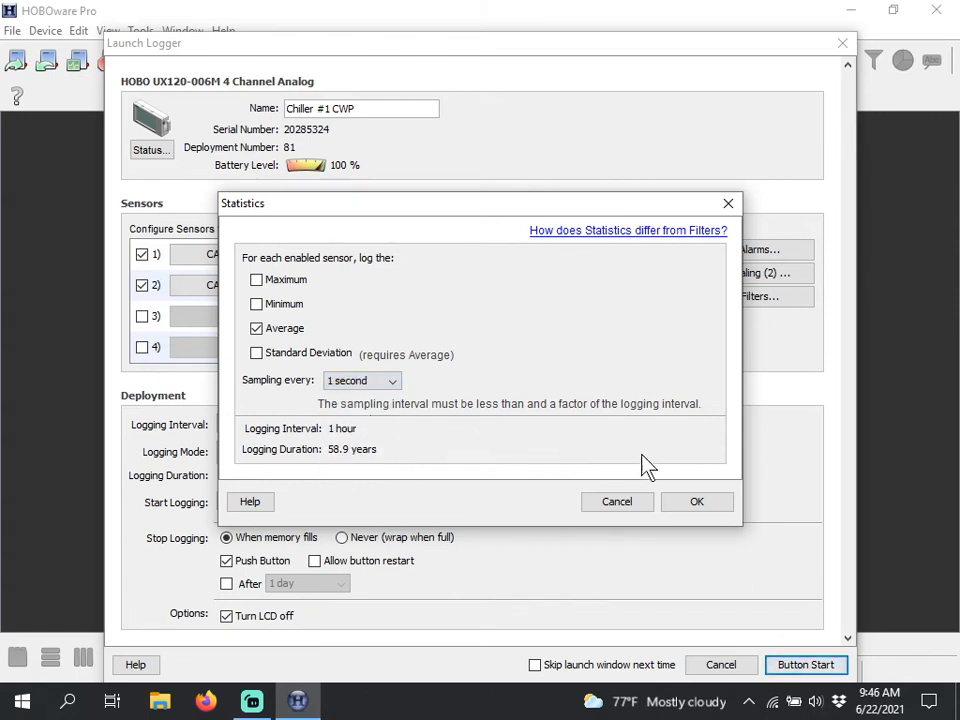
{"action": "left_click", "coordinate": [692, 505]}
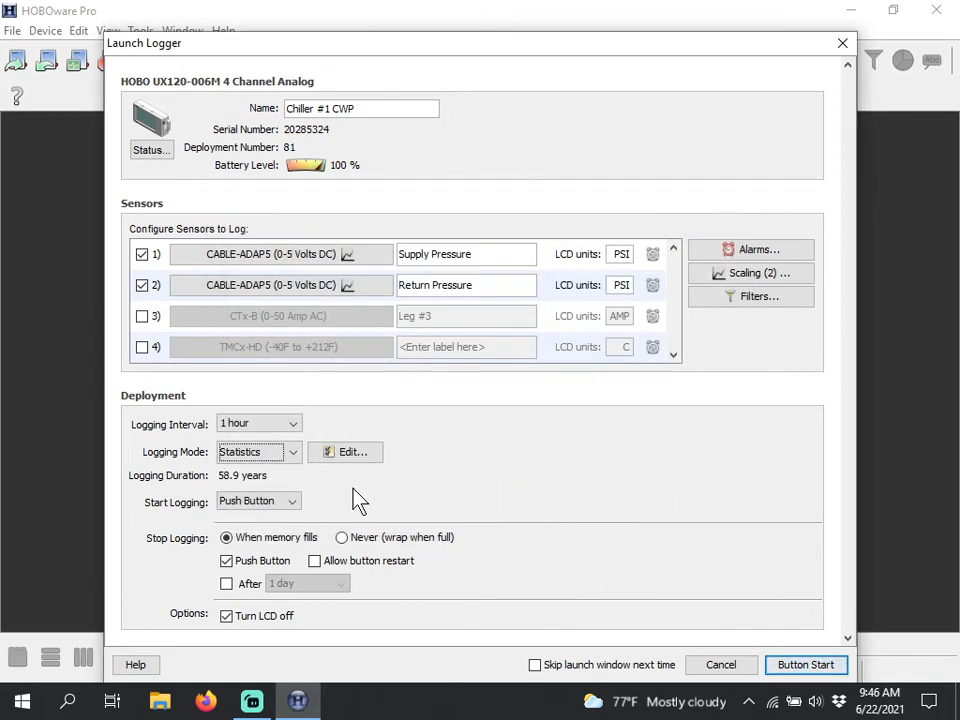
Schedule logging to start on date/time 06/22/21 at 12:00:00 PM
{"action": "left_click", "coordinate": [291, 501]}
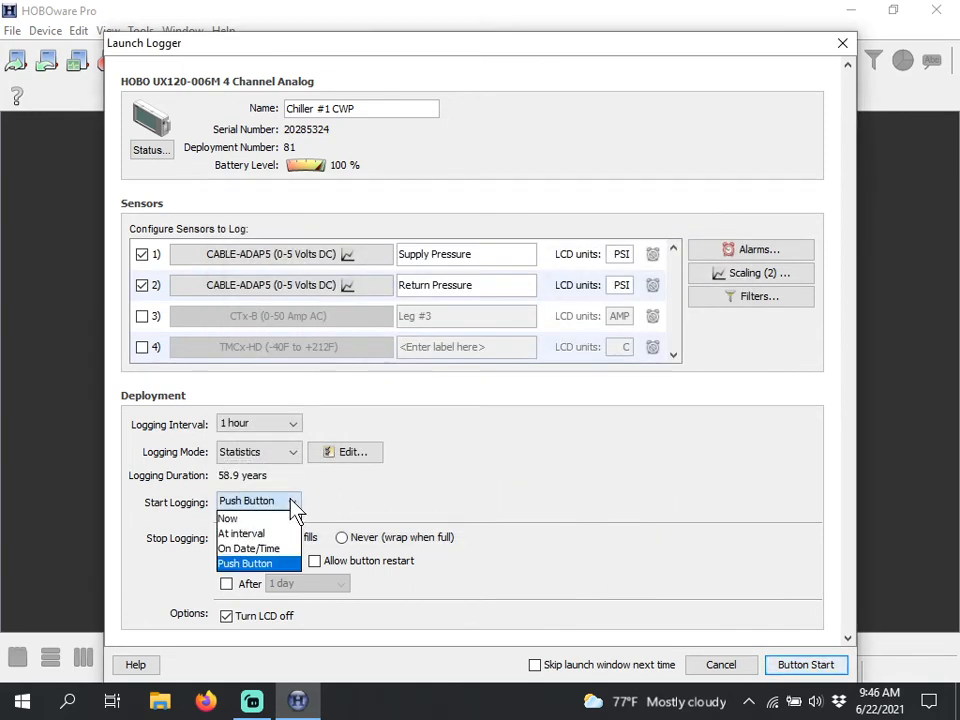
{"action": "left_click", "coordinate": [291, 549]}
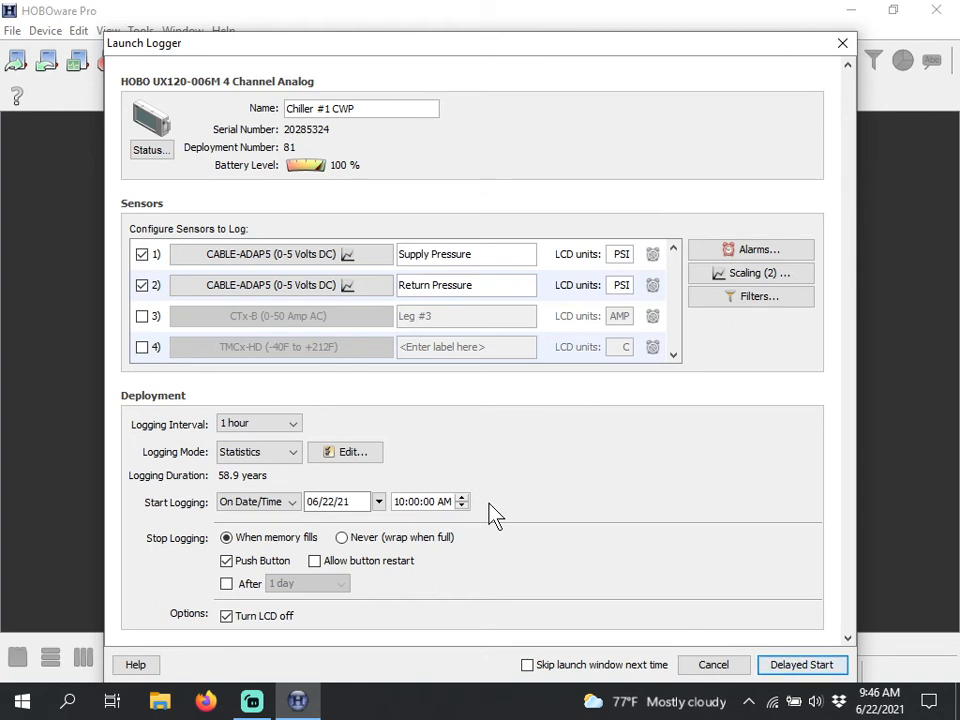
{"action": "left_click", "coordinate": [462, 498]}
{"action": "left_click", "coordinate": [462, 498]}
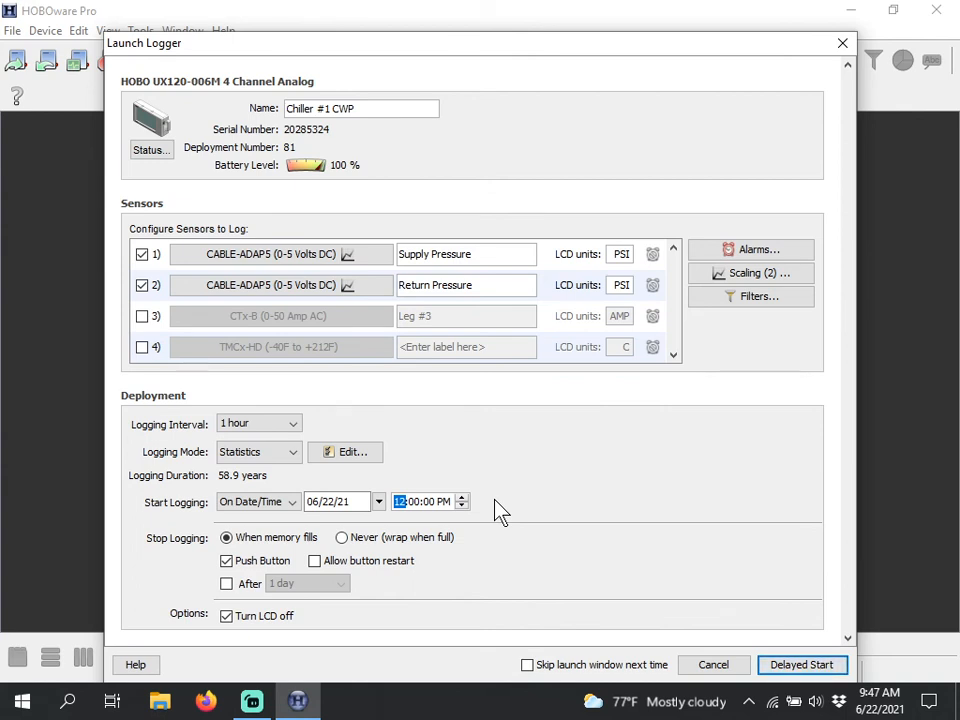
Stop logging when memory fills, disable the push-button stop, and launch the logger with a delayed start
{"action": "left_click", "coordinate": [226, 539]}
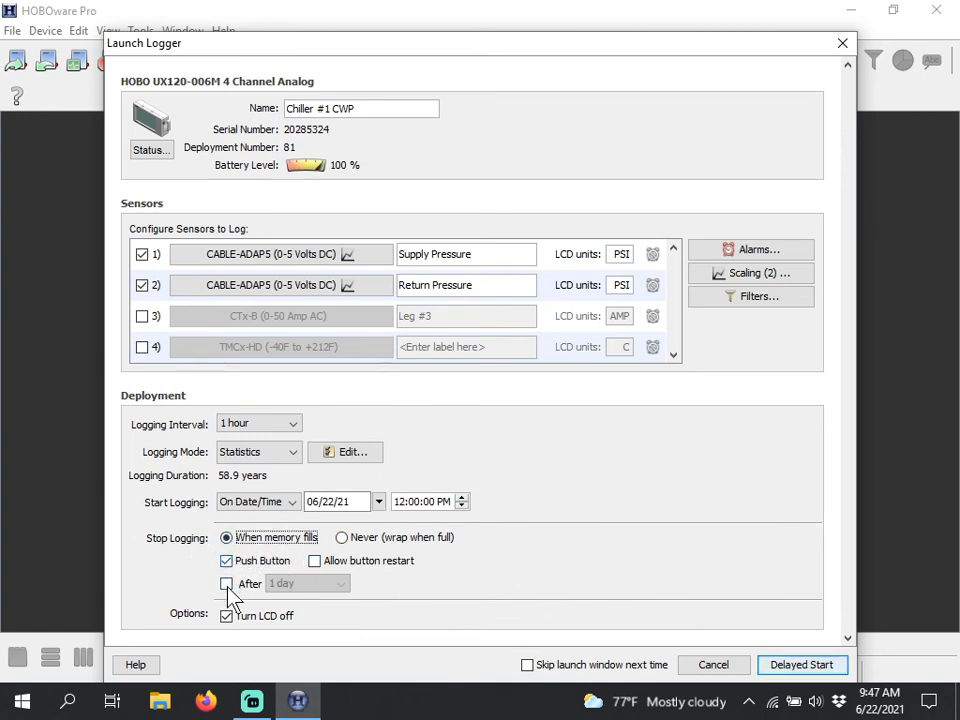
{"action": "left_click", "coordinate": [227, 562]}
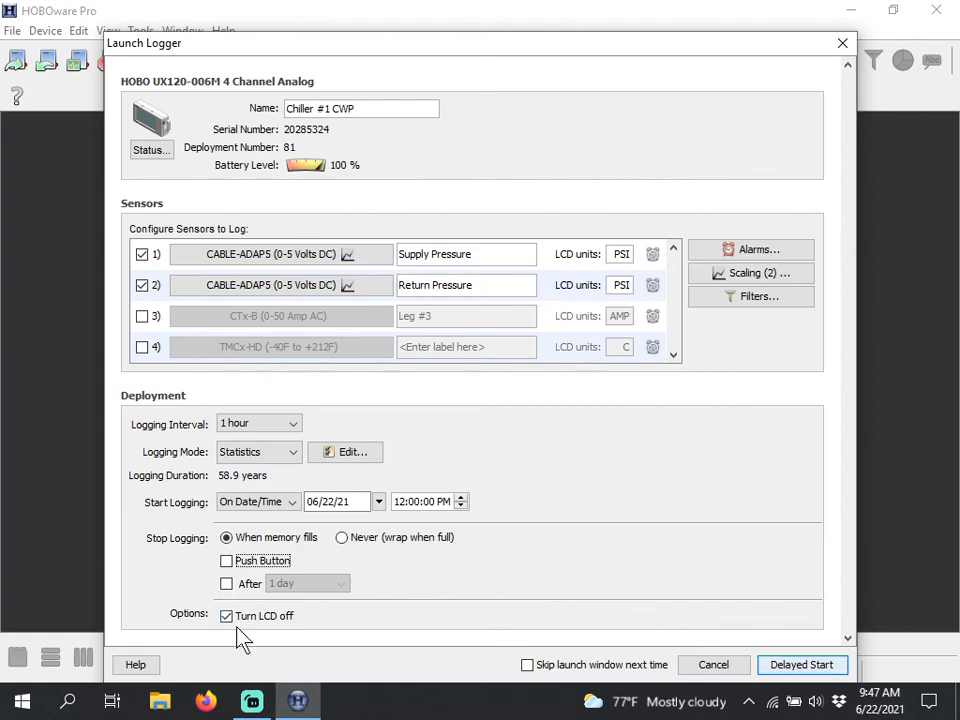
{"action": "left_click", "coordinate": [800, 666]}
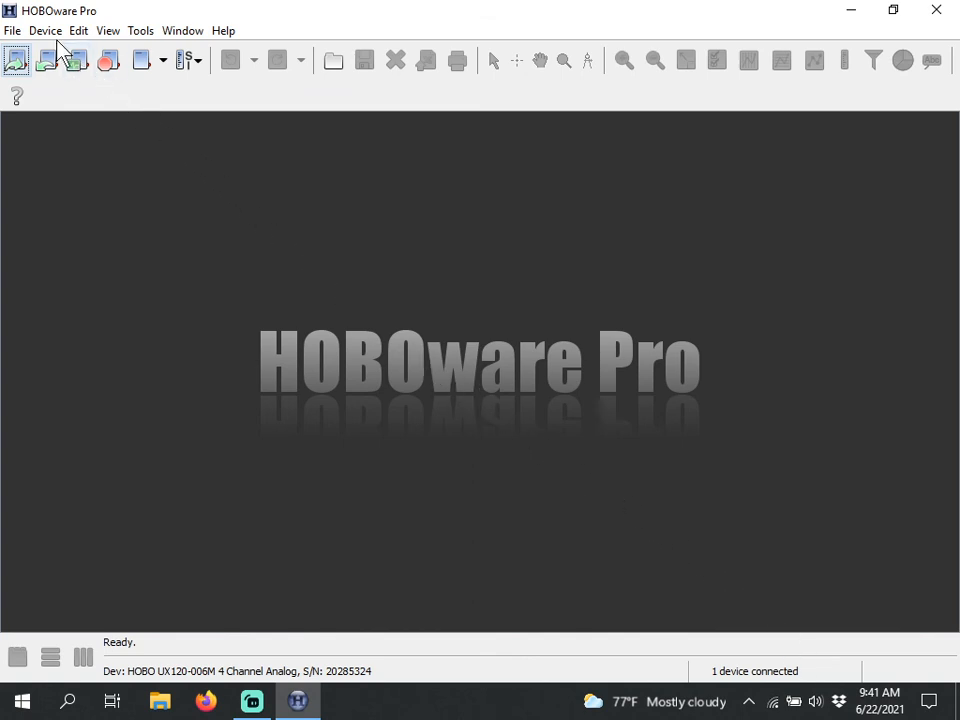
Open the launch settings for the connected HOBO UX120-006M logger
{"action": "left_click", "coordinate": [45, 31]}
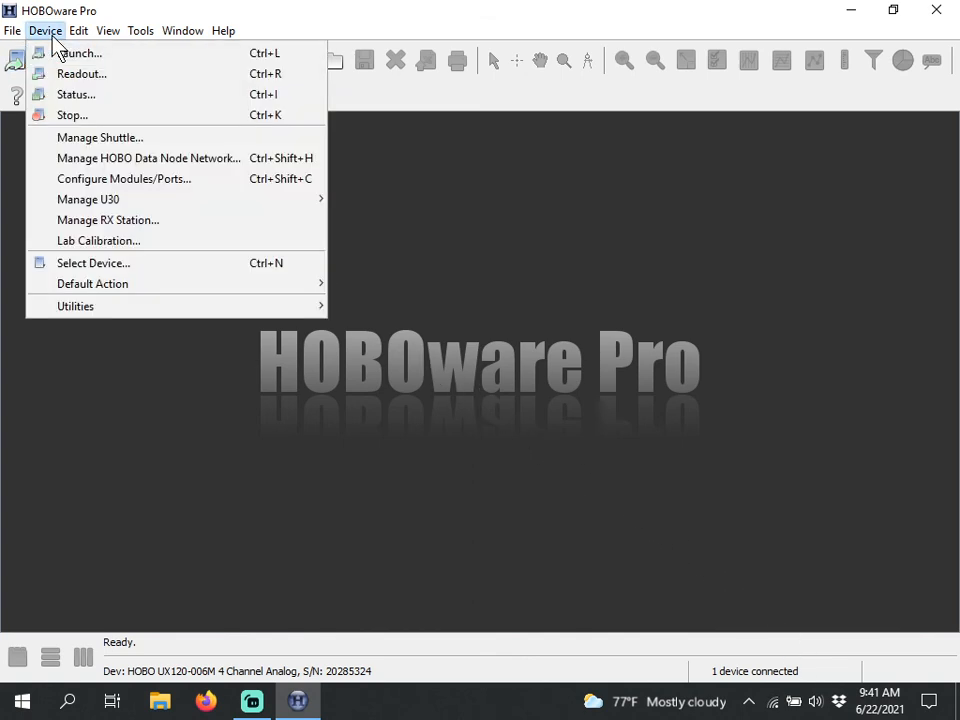
{"action": "left_click", "coordinate": [55, 53]}
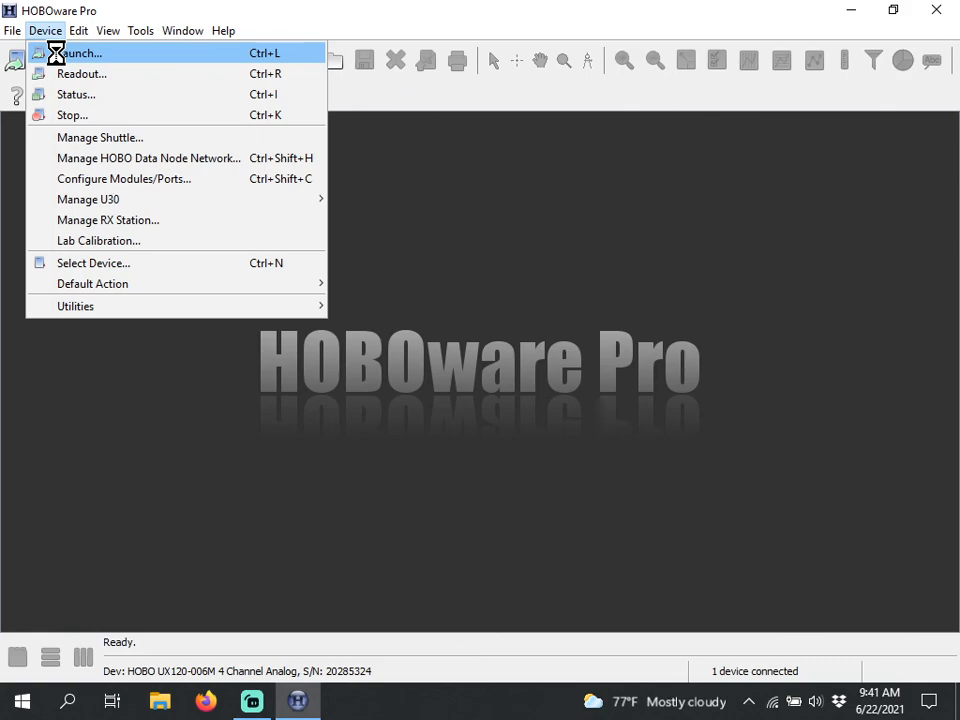